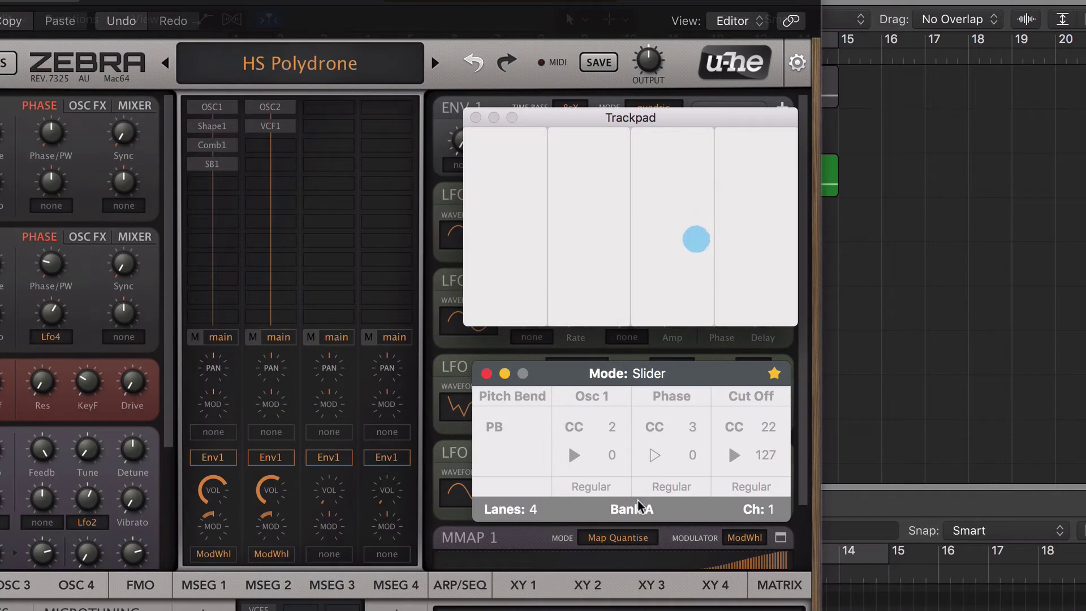
Switch the AudioSwift slider lanes from Bank A to Bank B.
left_click(633, 510)
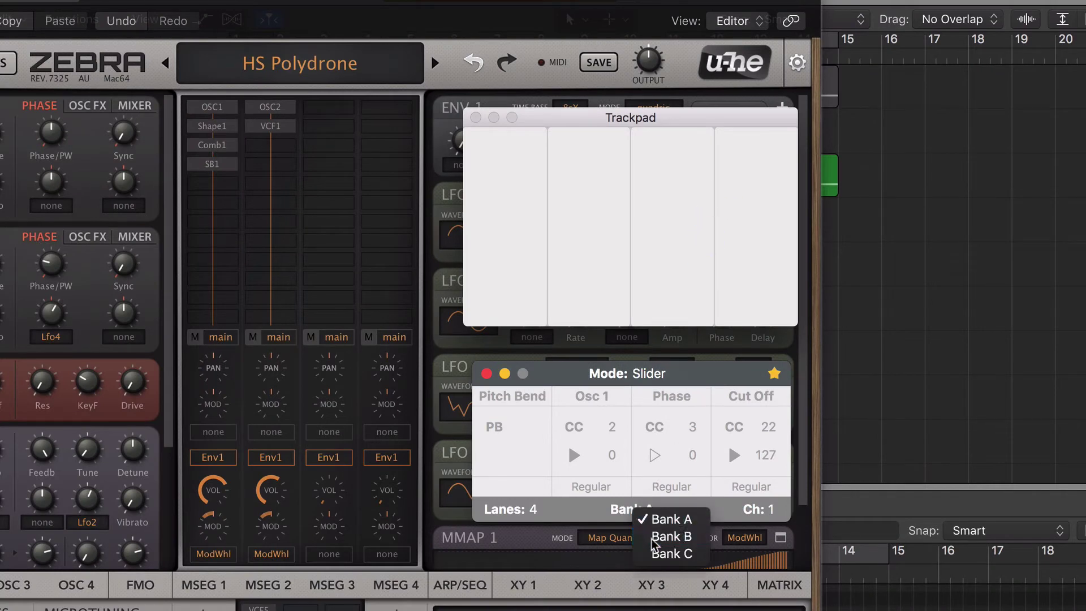
left_click(672, 537)
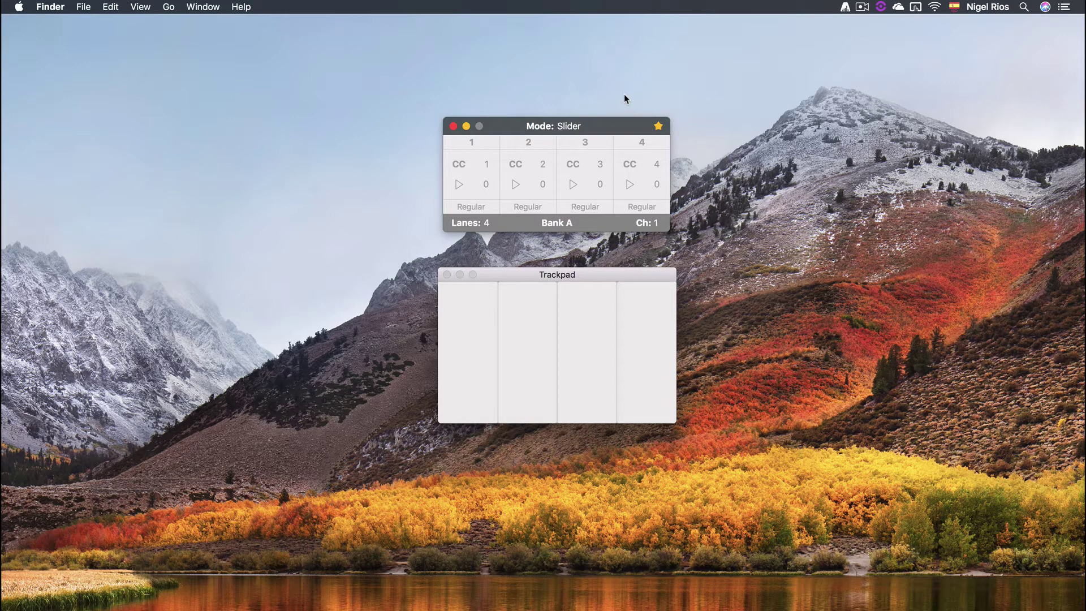
key("shift")
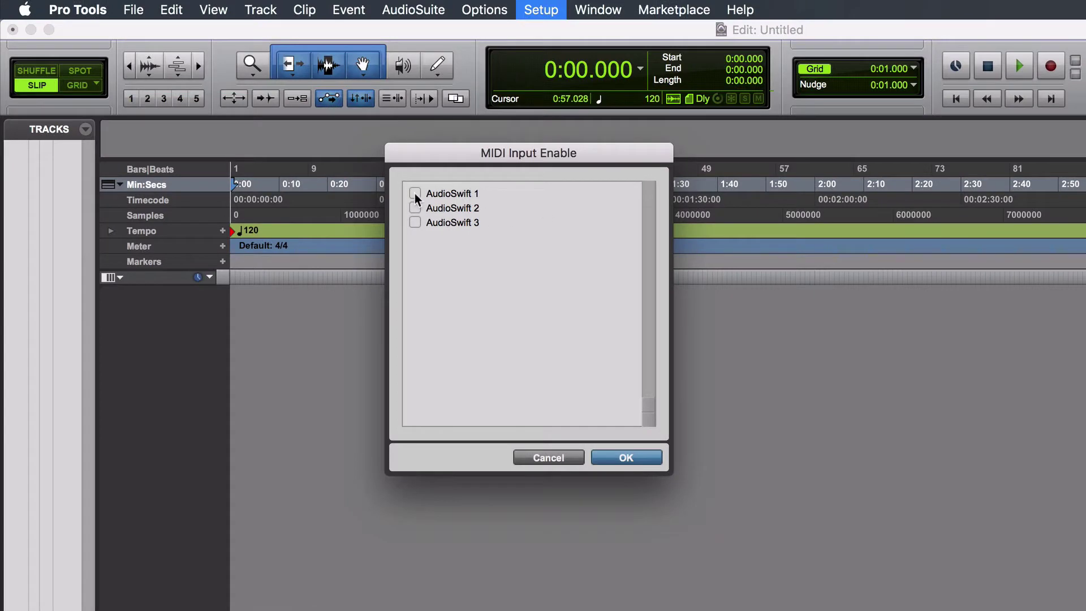
Tick AudioSwift 1, 2 and 3 in the Pro Tools MIDI Input Enable dialog.
left_click(415, 195)
left_click(416, 208)
left_click(415, 222)
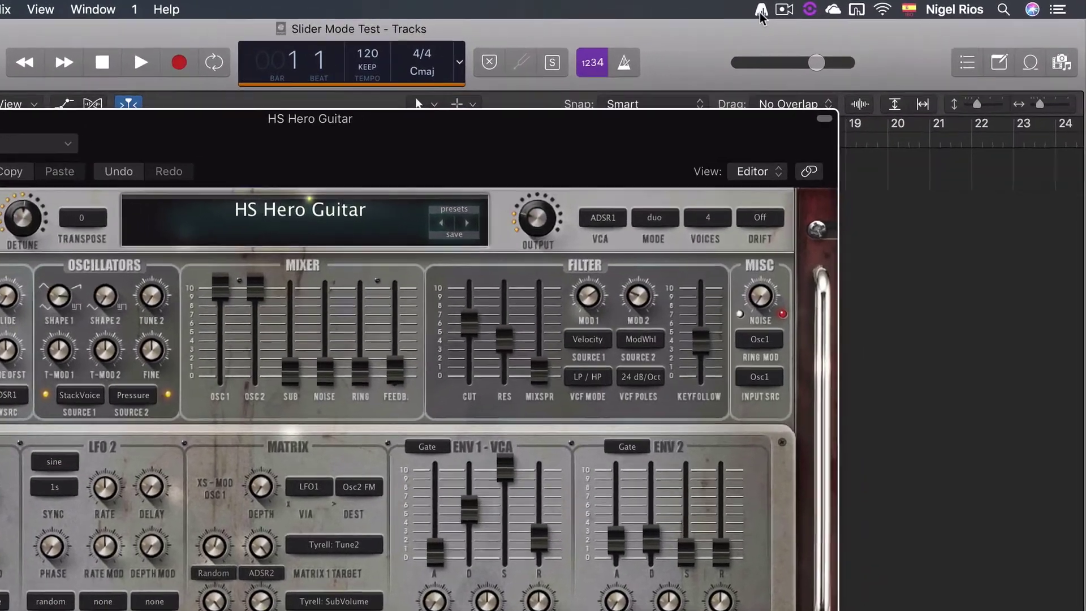
Show the AudioSwift console in Slider mode, star it as a favourite, and show the trackpad.
left_click(846, 6)
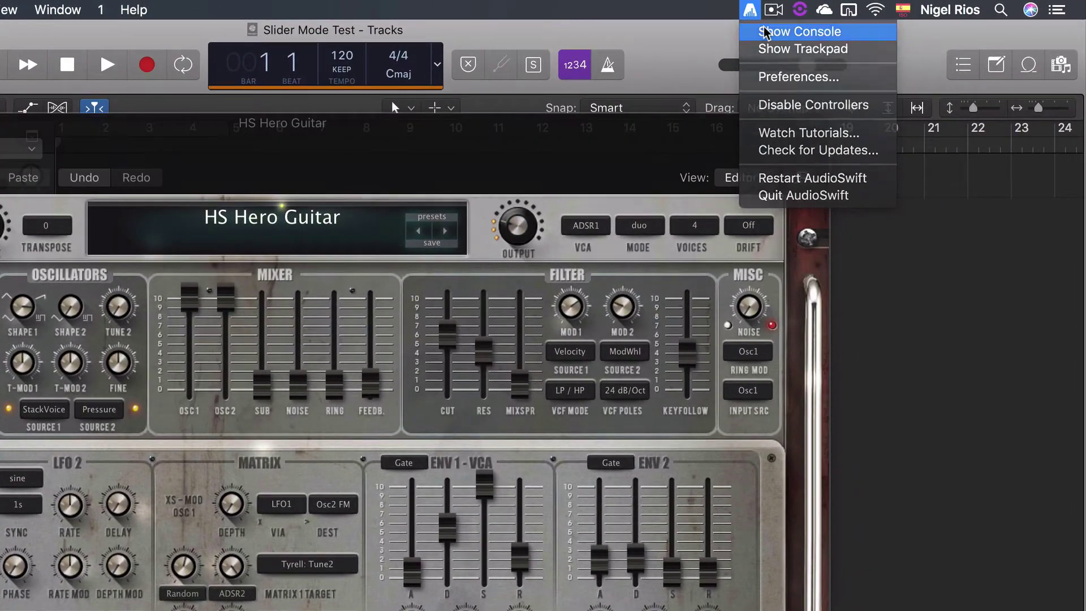
left_click(765, 32)
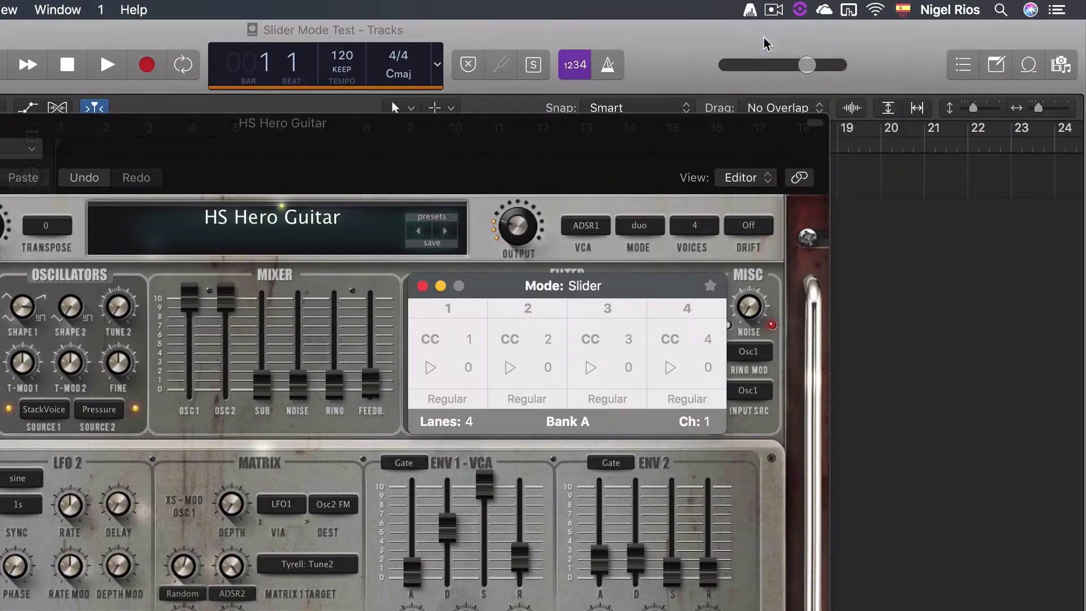
left_click(710, 287)
left_click(597, 290)
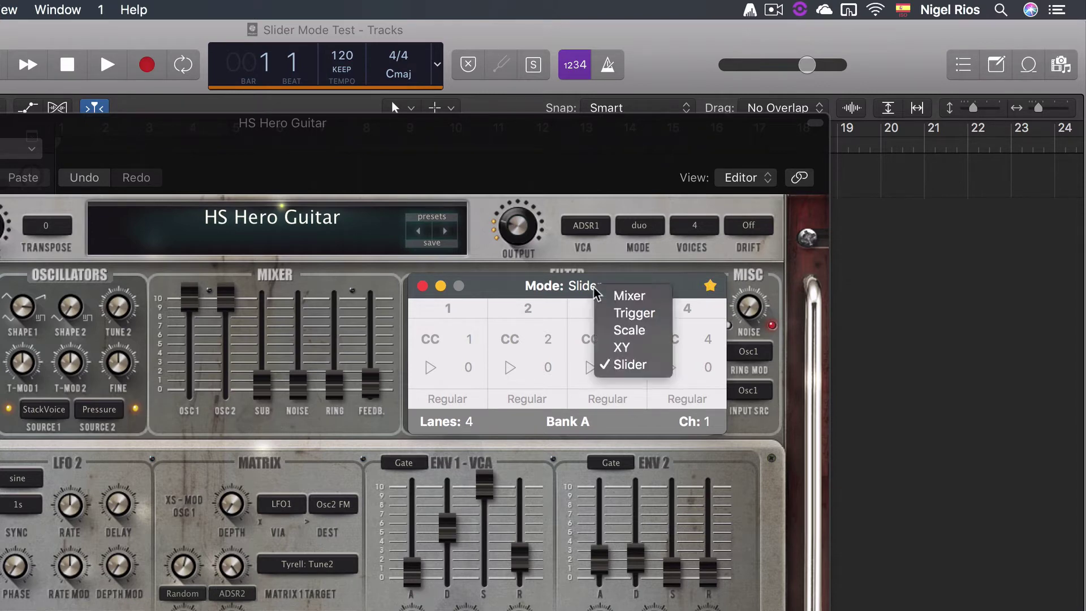
left_click(633, 367)
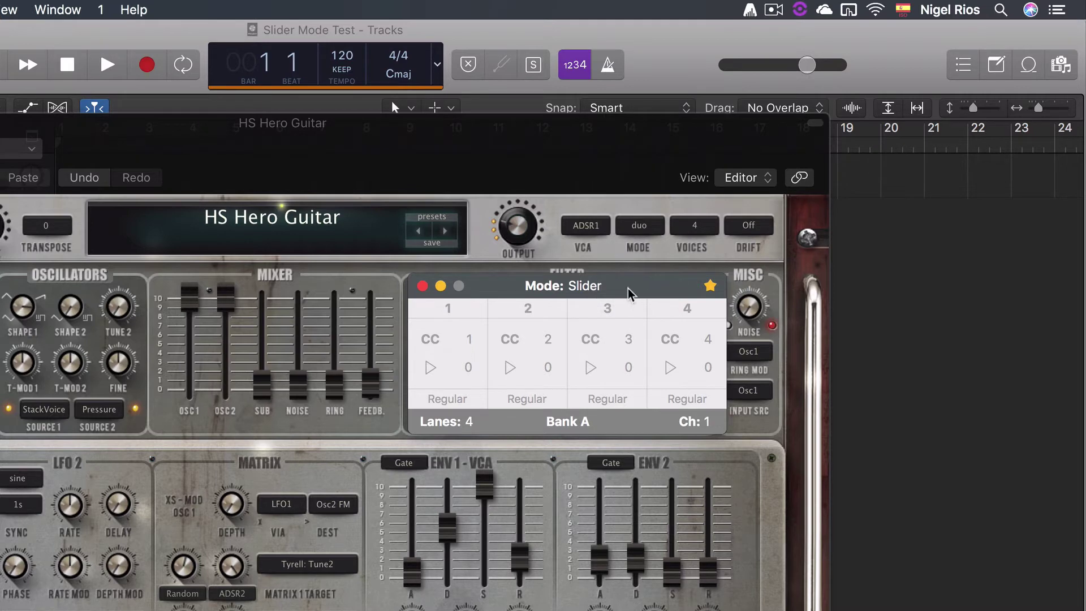
left_click(750, 10)
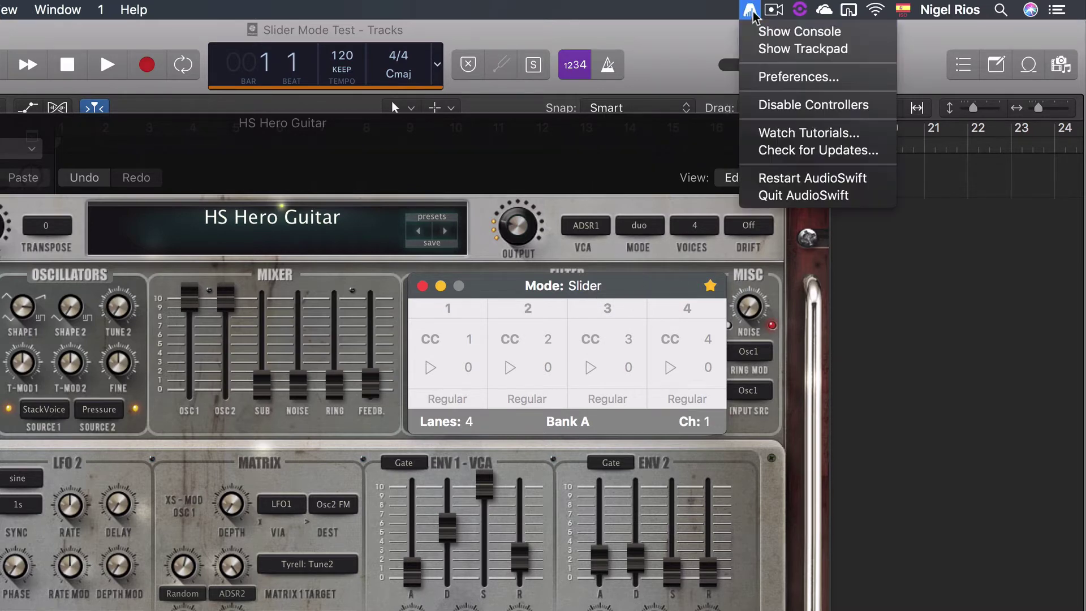
left_click(781, 53)
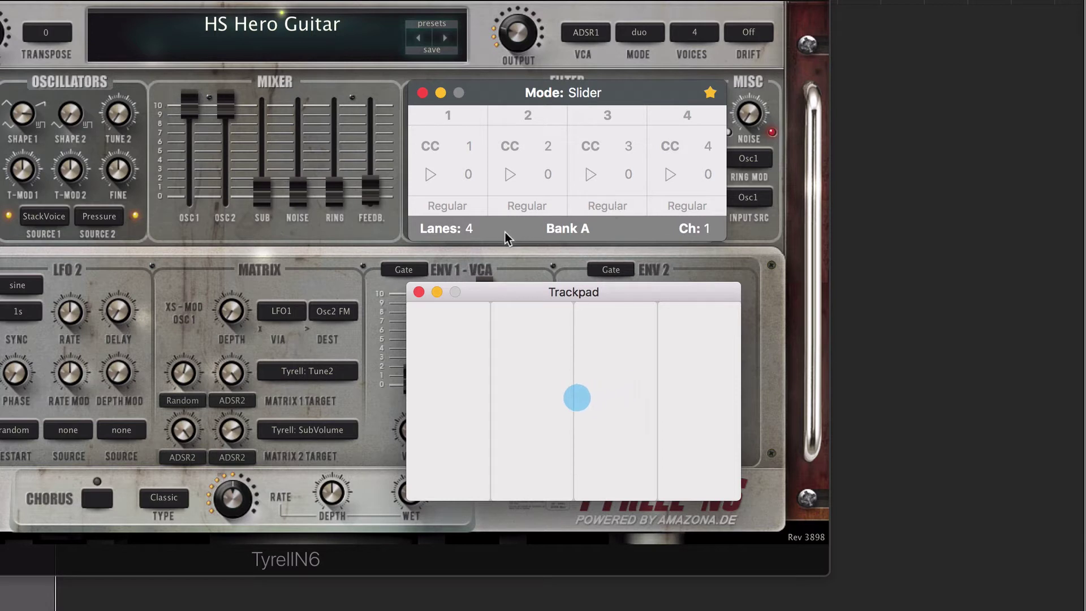
left_click(469, 226)
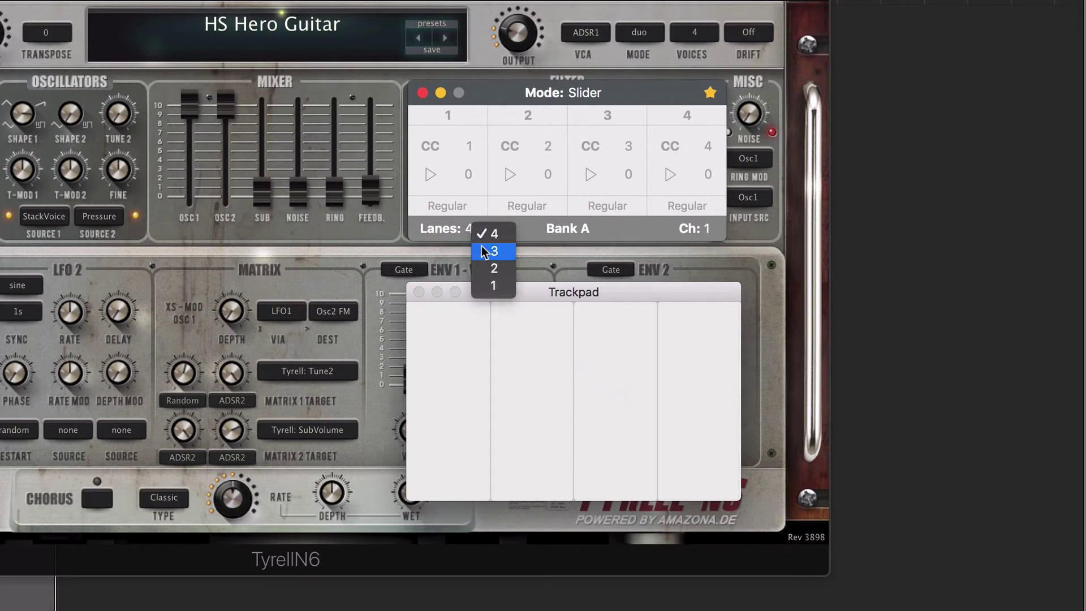
left_click(481, 246)
left_click(467, 232)
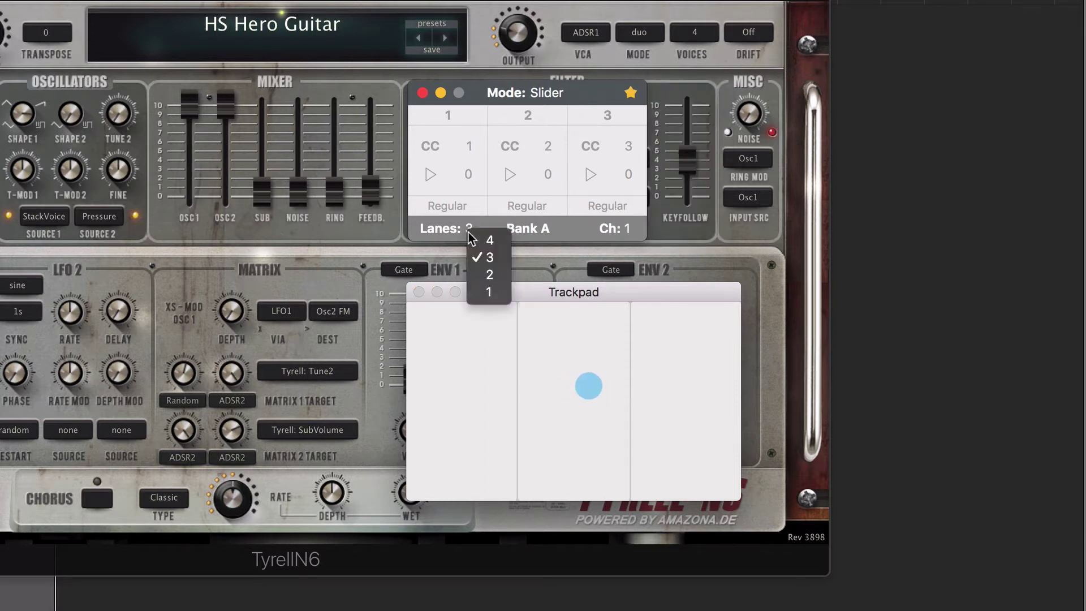
left_click(478, 239)
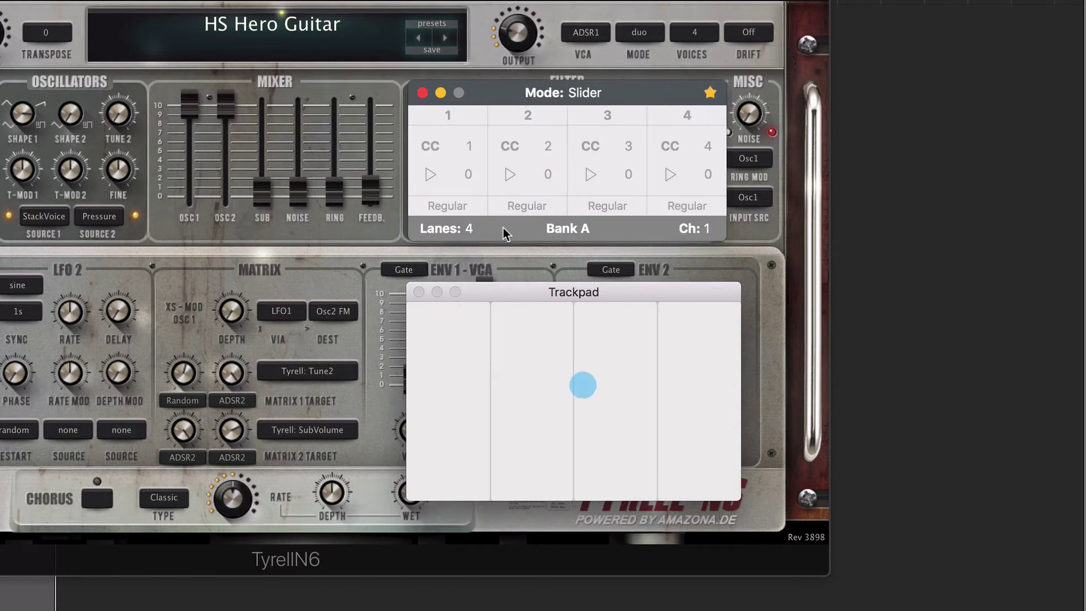
left_click(586, 230)
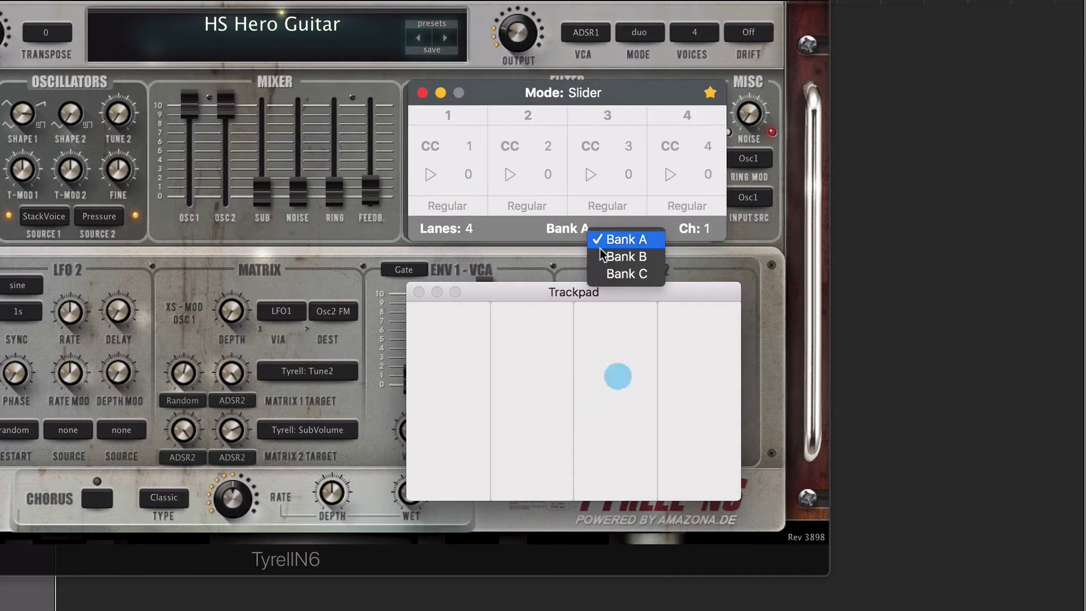
left_click(607, 258)
left_click(585, 229)
left_click(602, 234)
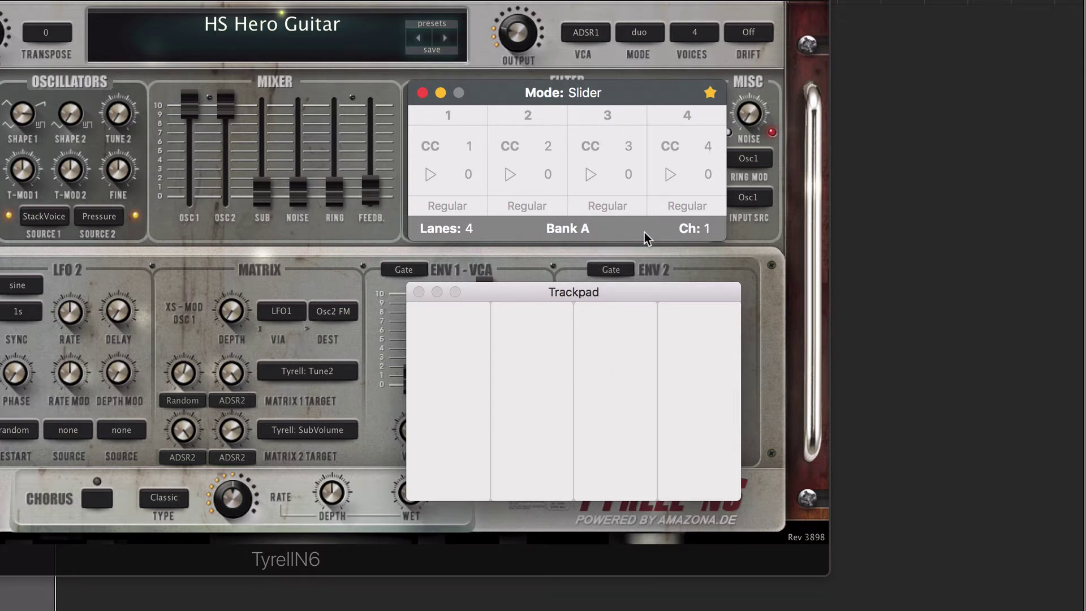
key("period")
key("period")
key("comma")
key("comma")
left_click(708, 228)
type("5")
key("Return")
key("Left")
key("Right")
key("Right")
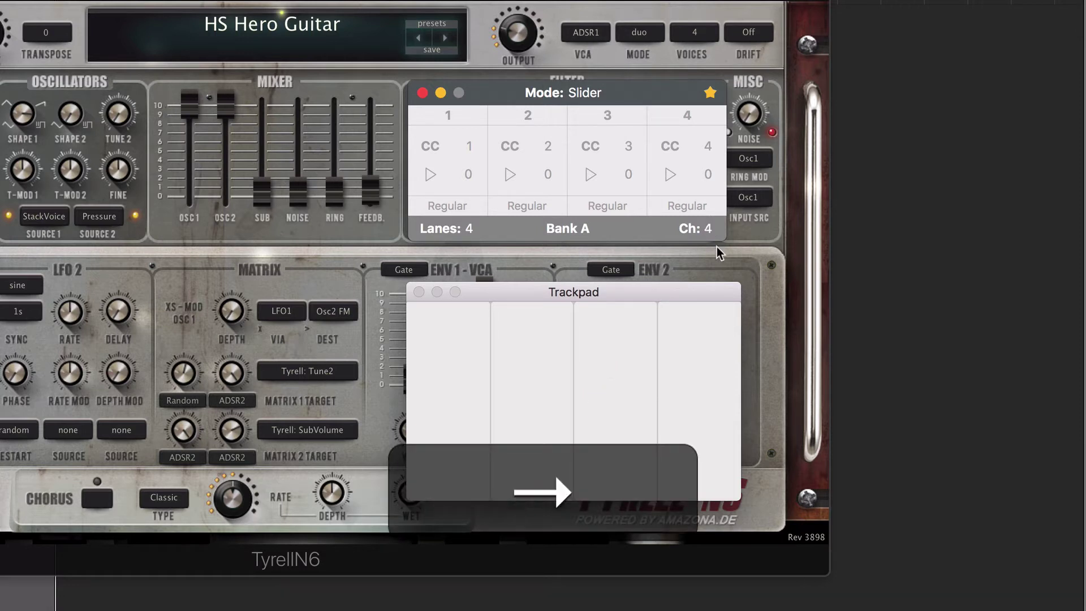
key("Left")
key("Left")
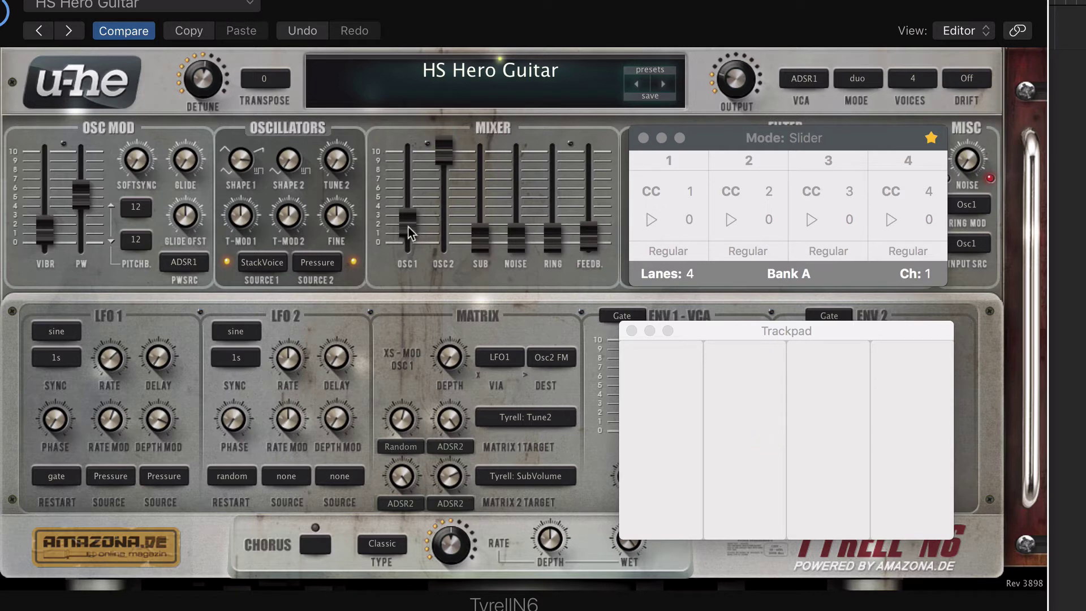
Raise the TyrellN6 Mixer OSC1 fader to about 5.5.
left_click_drag(409, 227, 405, 173)
Move OSC1 with trackpad lane 1 and verify its OscVolume1 controller assignment on CC 1.
key("super+l")
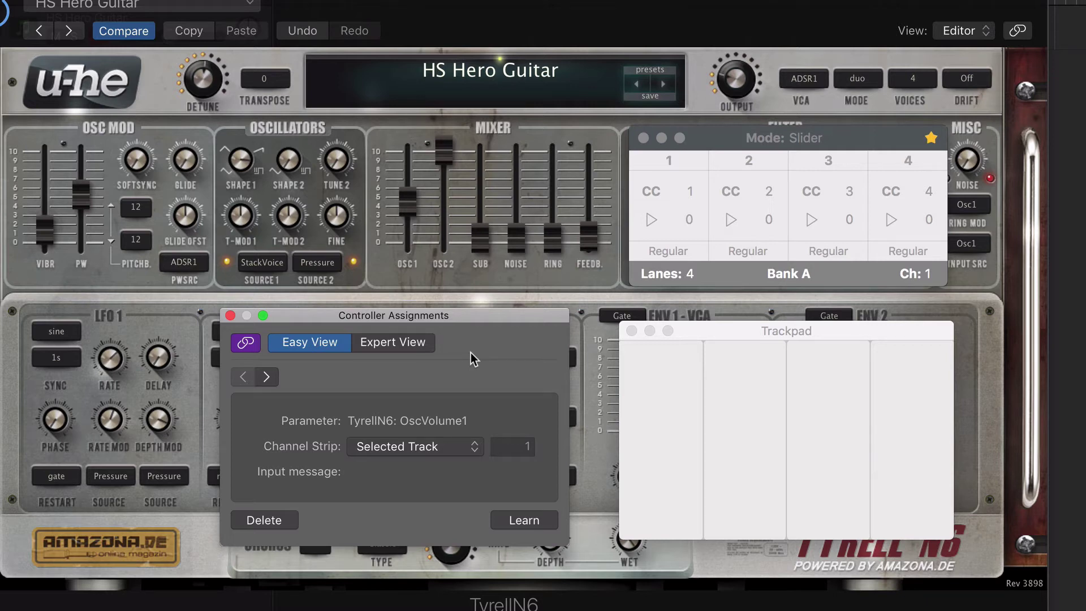
key("super+Tab")
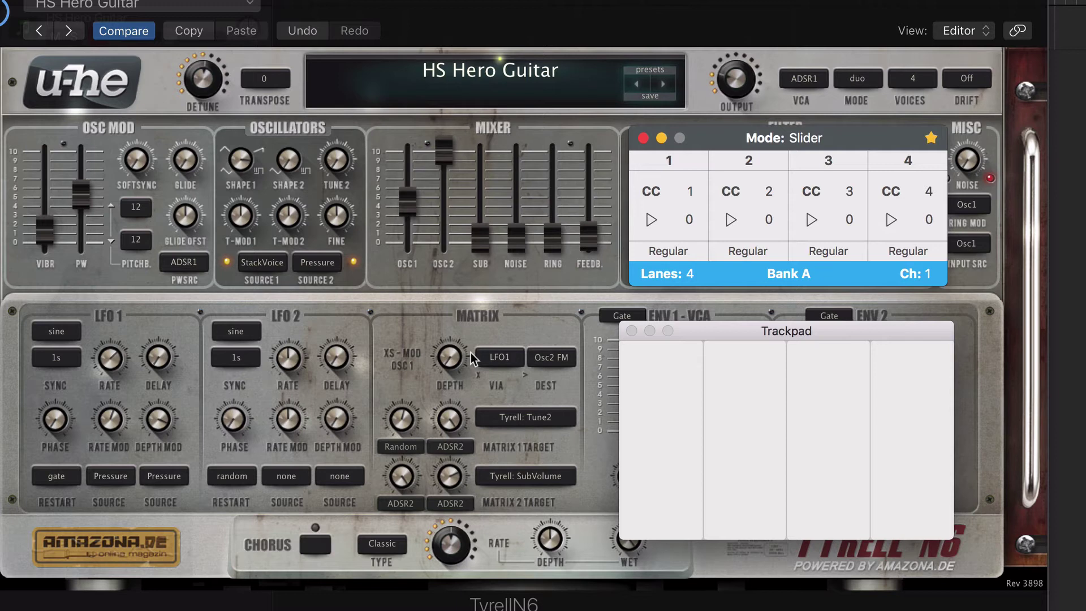
left_click_drag(640, 480, 640, 426)
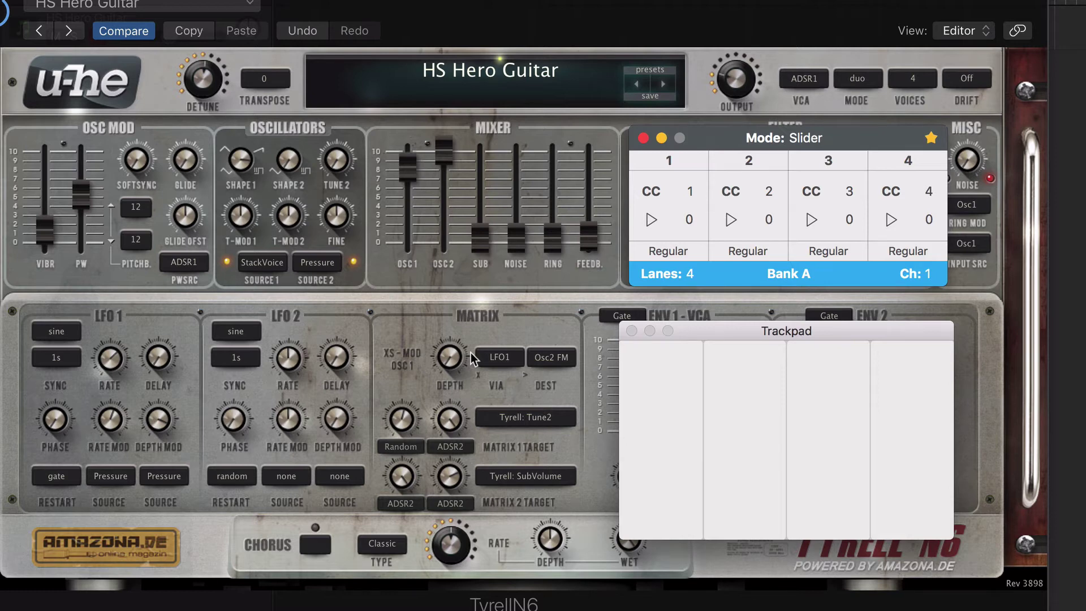
key("super+k")
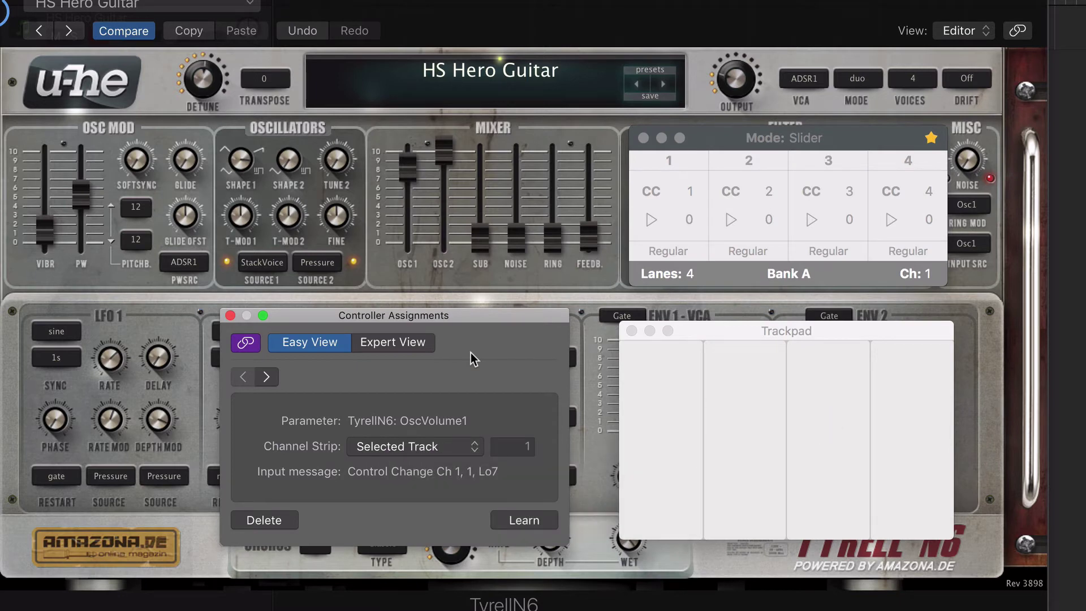
left_click(230, 316)
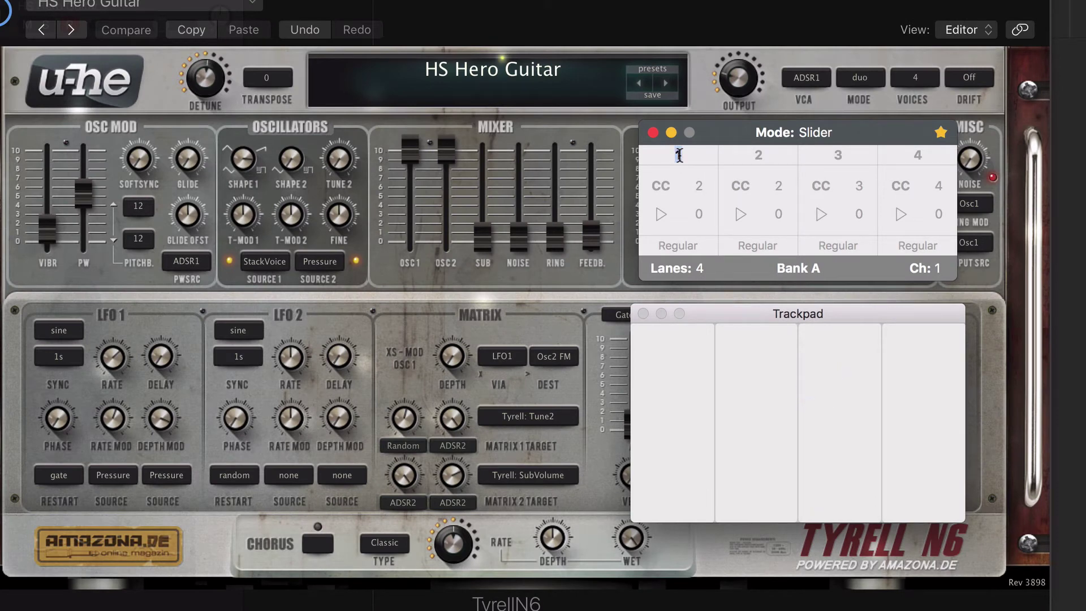
Name lane 1 'Modulation' and set its message type to Pitch Bend.
type("odulation")
left_click(661, 188)
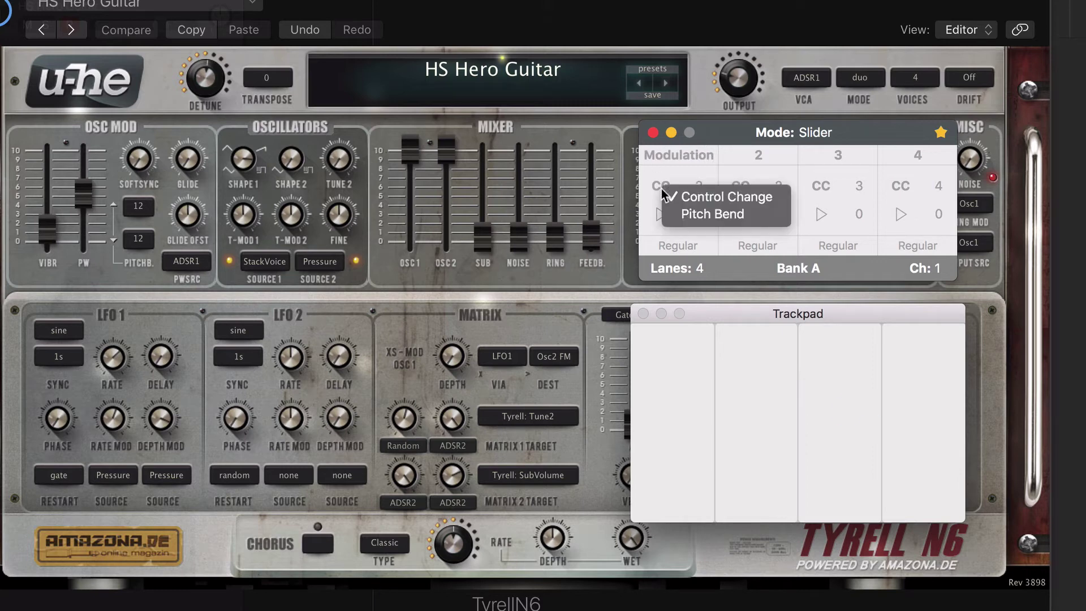
left_click(767, 217)
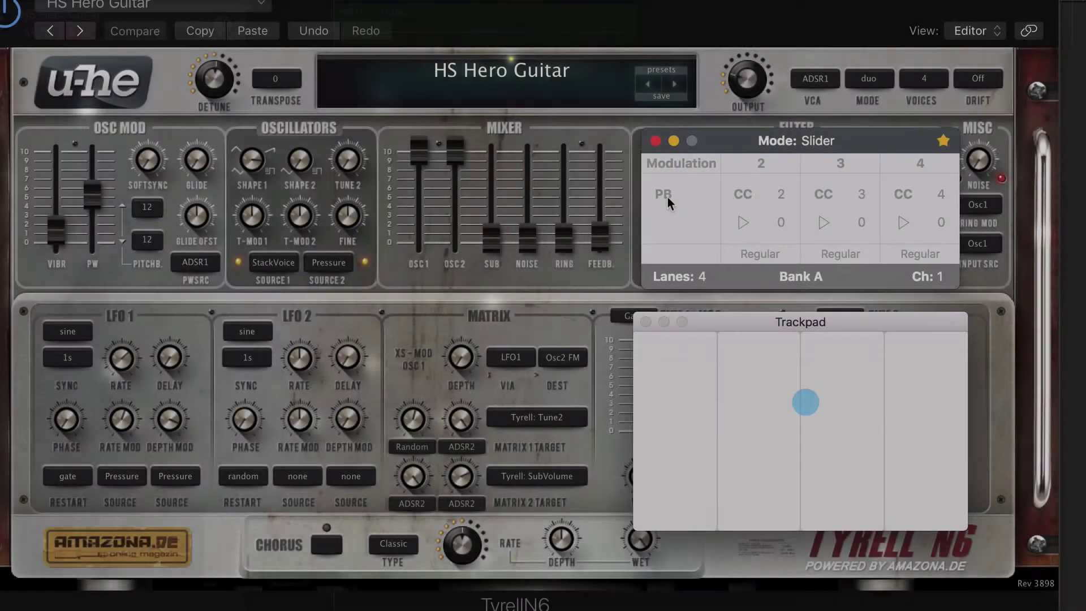
Return the Modulation lane to Control Change with CC number 1 and default value 64.
left_click(667, 197)
left_click(705, 201)
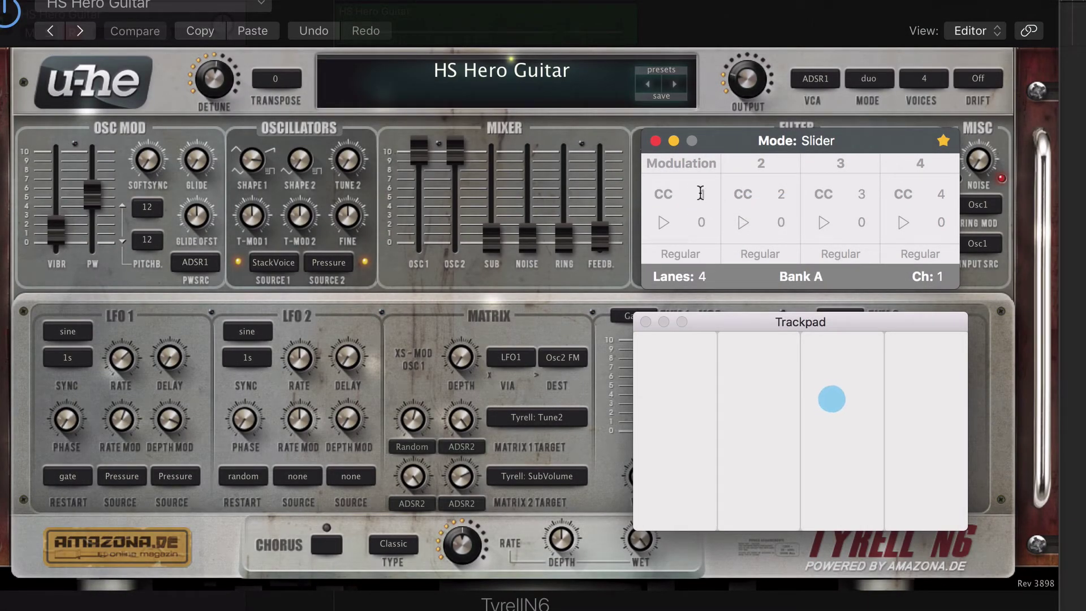
left_click_drag(701, 192, 706, 151)
double_click(698, 194)
type("1")
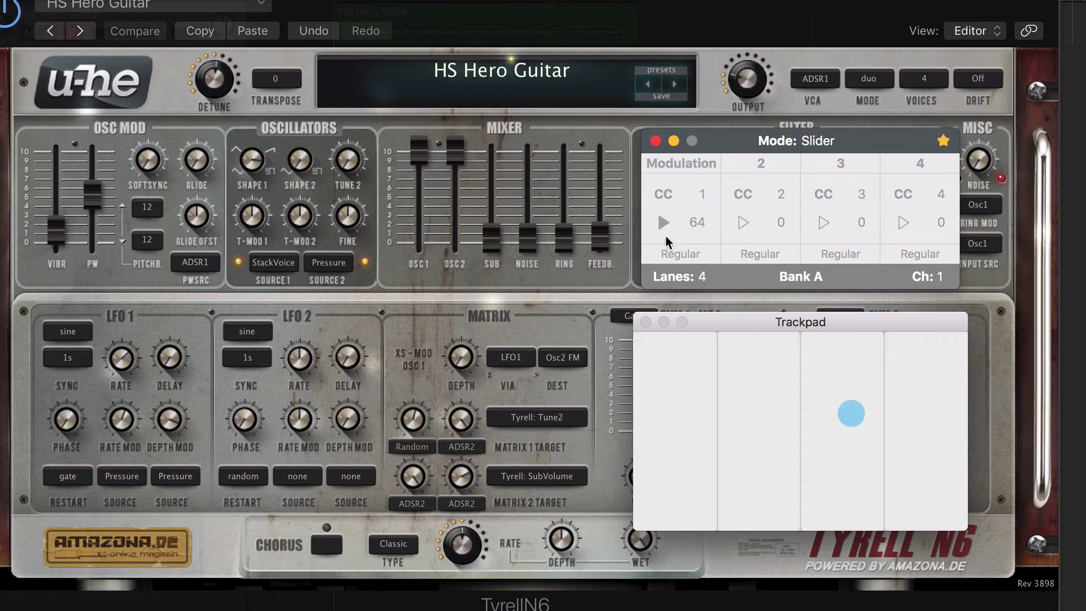
left_click(711, 256)
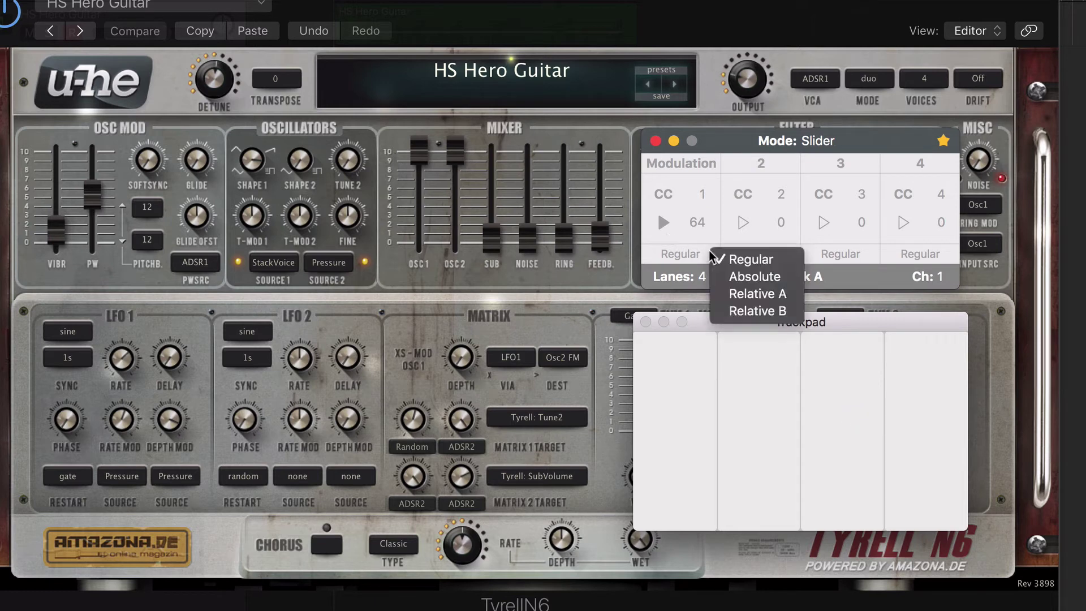
Keep lane 2 in Regular format and fine-tune the OSC2 fader with Option held.
left_click(788, 261)
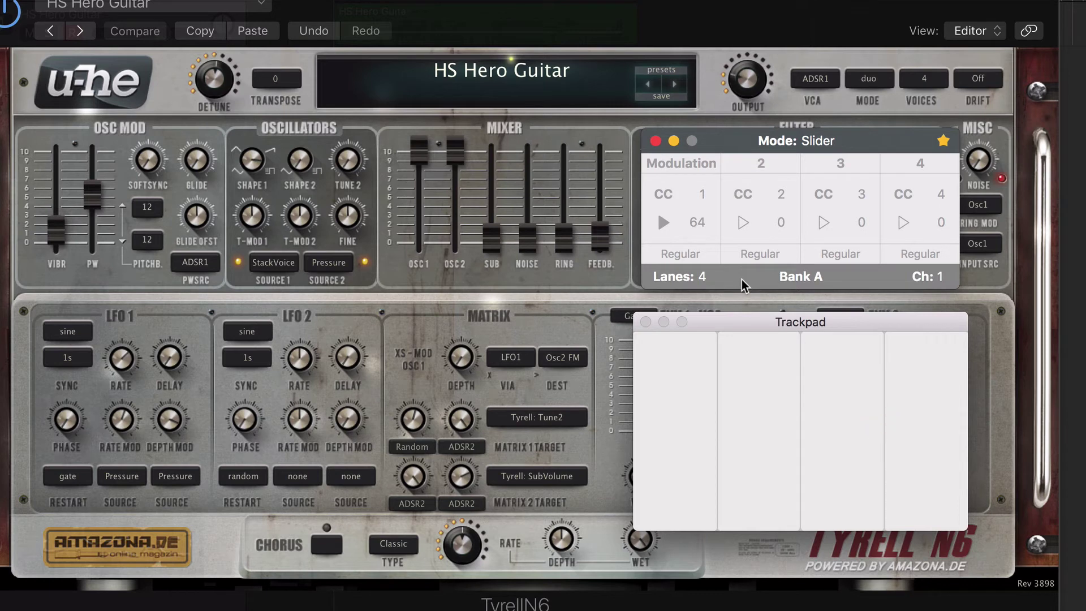
left_click(743, 283)
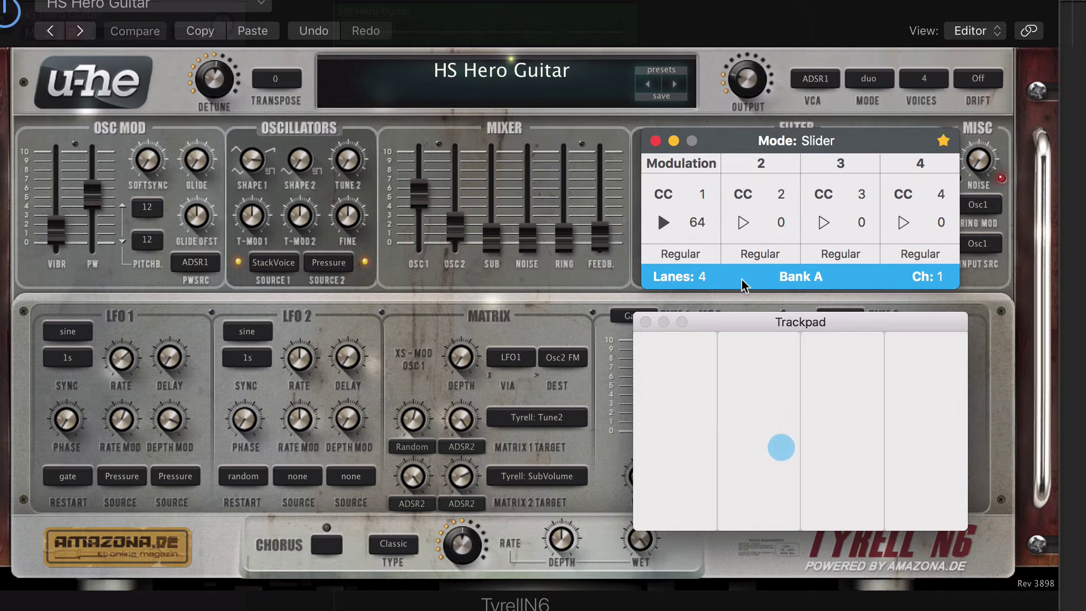
key("alt")
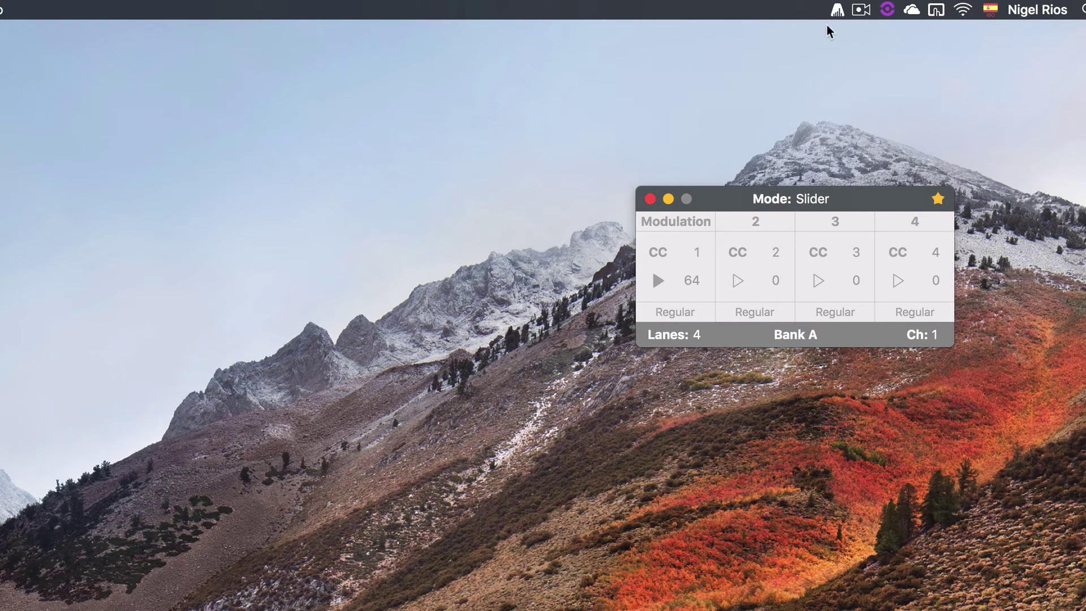
In AudioSwift Preferences' Slider tab, move sensitivity one tick toward Less.
left_click(837, 10)
left_click(852, 73)
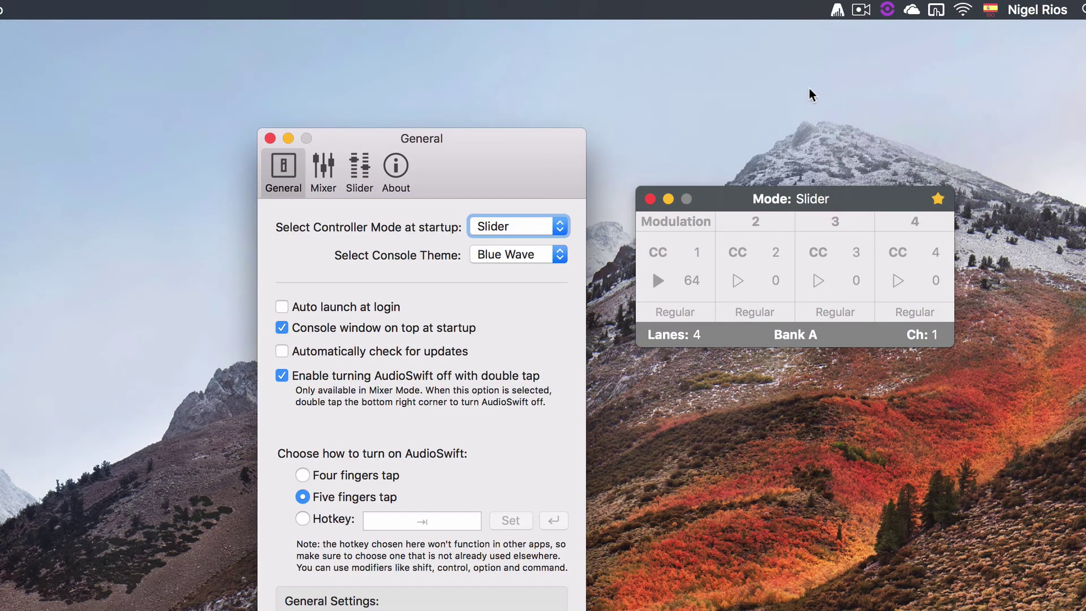
left_click(359, 172)
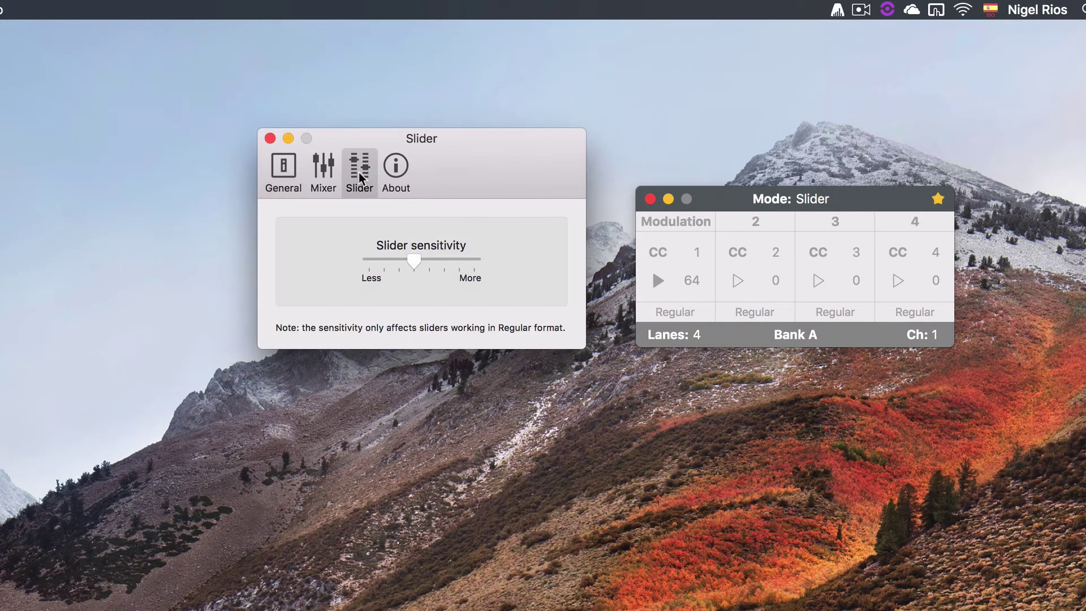
mouse_move(413, 255)
left_mouse_down()
mouse_move(452, 260)
mouse_move(393, 251)
mouse_move(403, 266)
left_mouse_up()
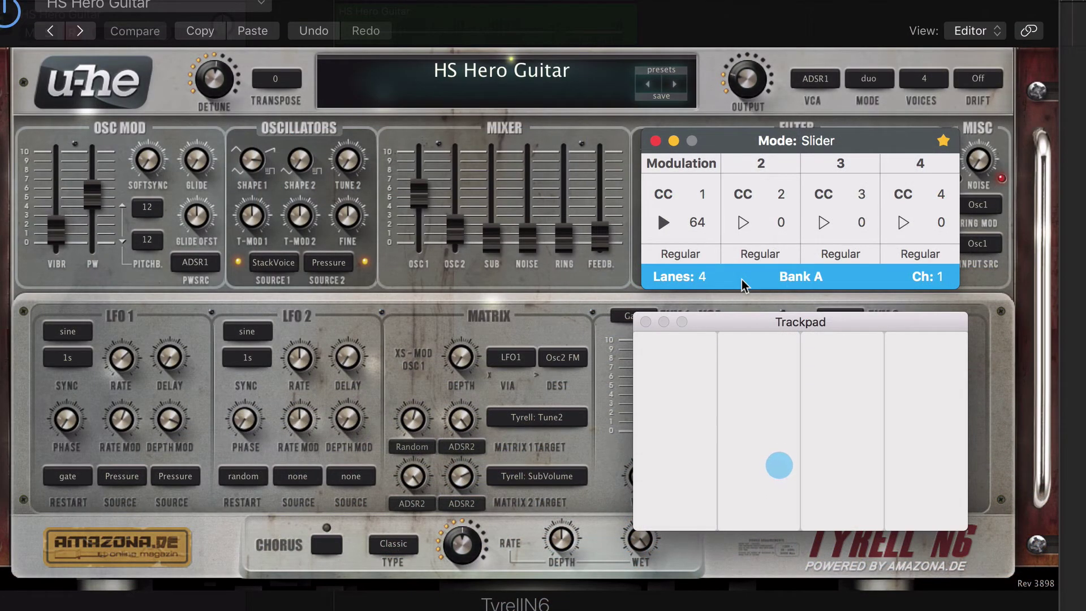
Raise the OSC2 fader in finer steps with Command held.
key("super")
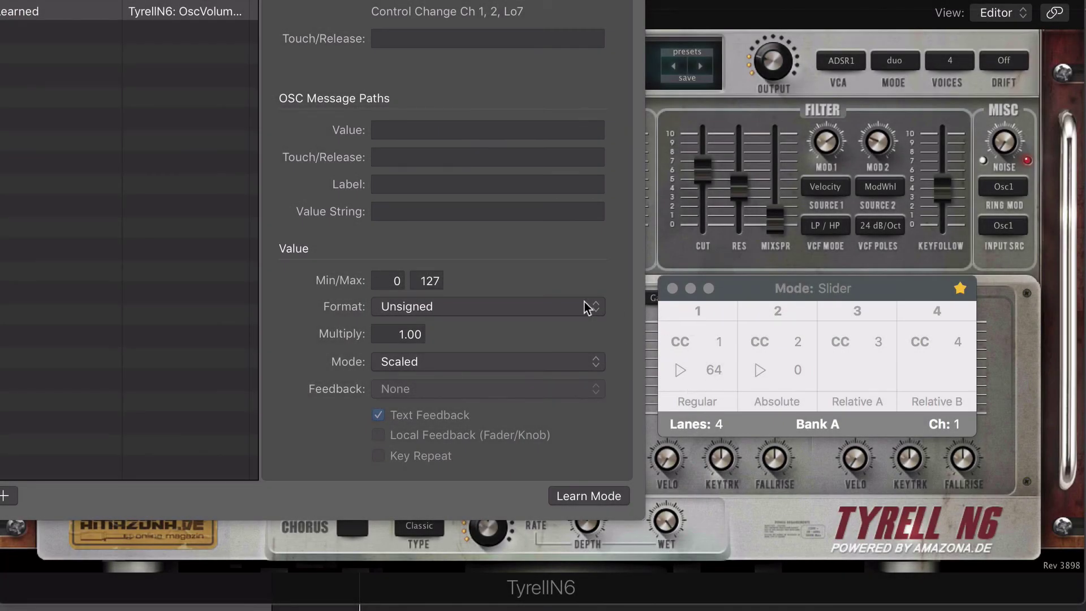
left_click(560, 311)
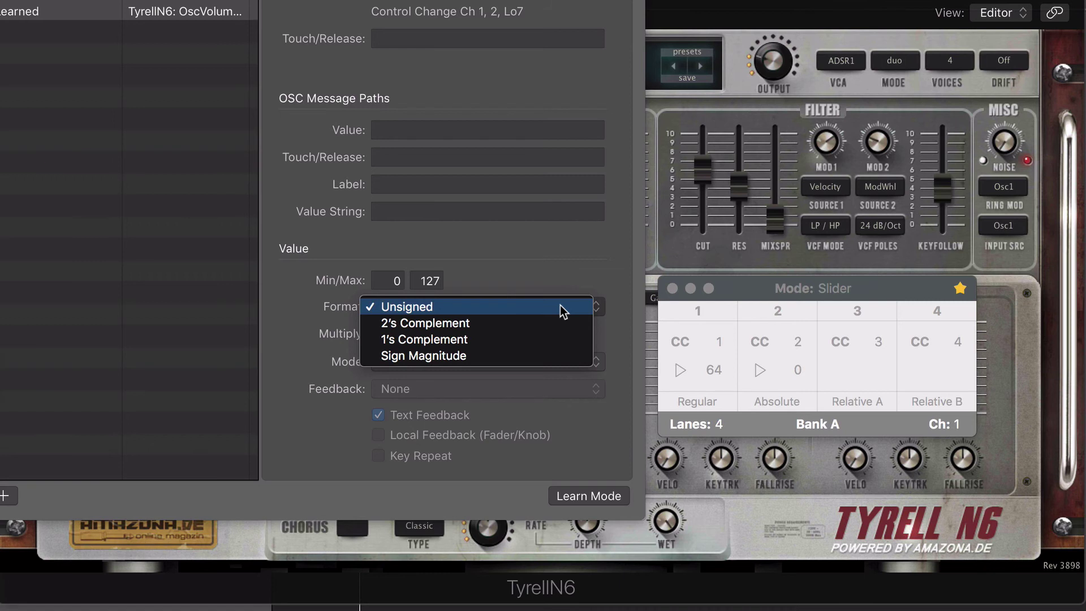
left_click(560, 309)
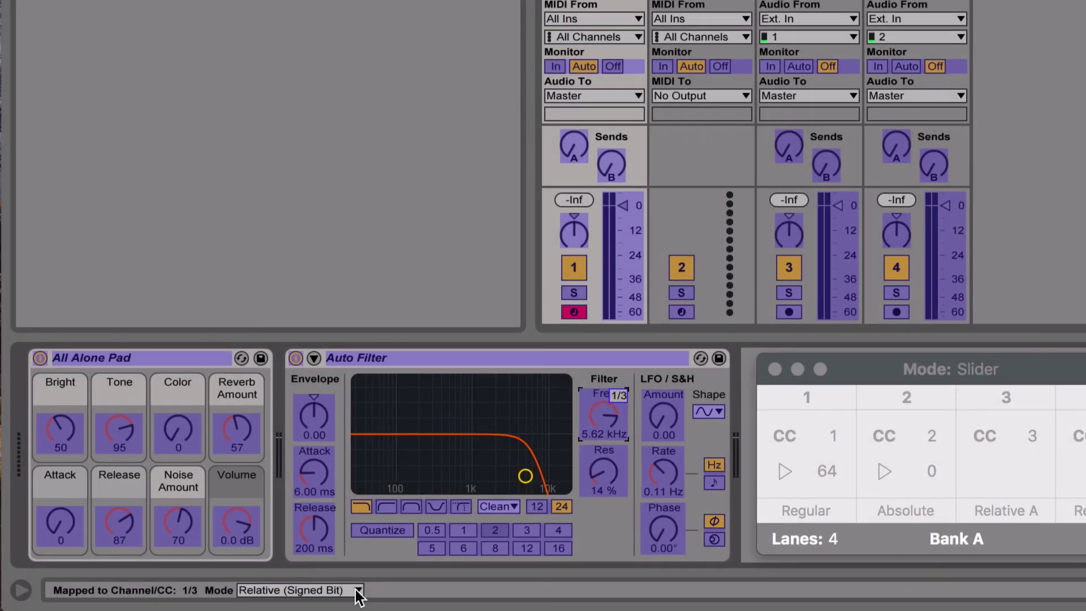
Show the mapping mode list for the Auto Filter frequency mapping, currently Relative (Signed Bit).
left_click(358, 591)
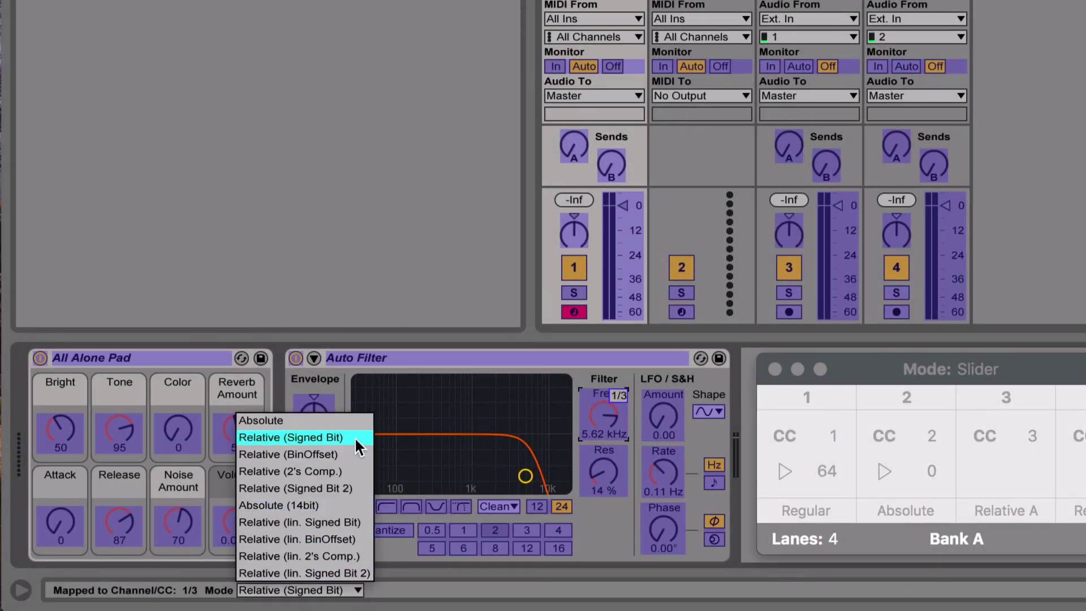